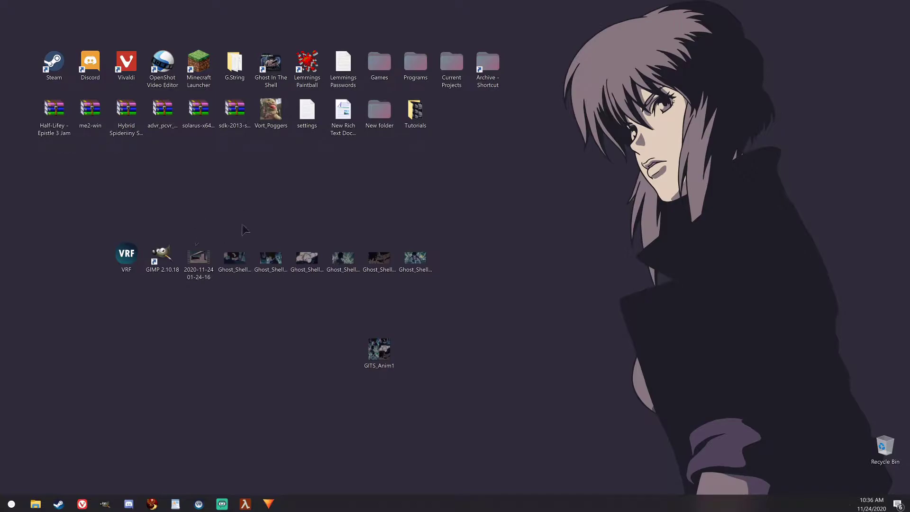
{"action": "left_click_drag", "start_coordinate": [222, 219], "coordinate": [450, 244]}
{"action": "left_click", "coordinate": [162, 256]}
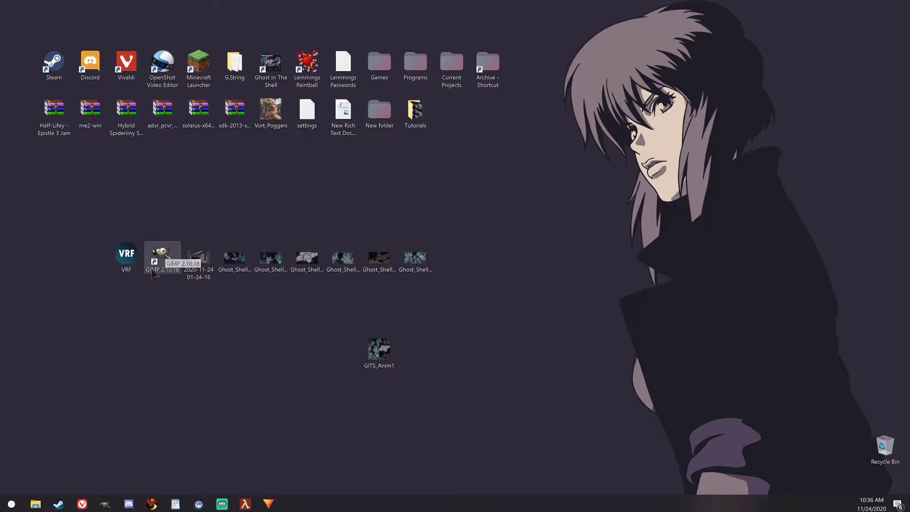
{"action": "left_click", "coordinate": [226, 334]}
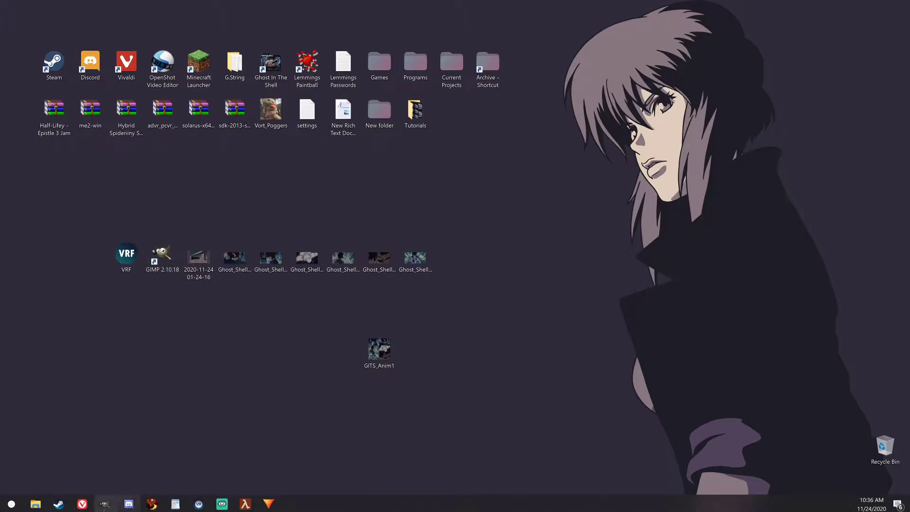
Step: Switch to GIMP to examine the new-image size settings and the GITS_Anim1 frame sheet, and return to the desktop
{"action": "left_click", "coordinate": [104, 504]}
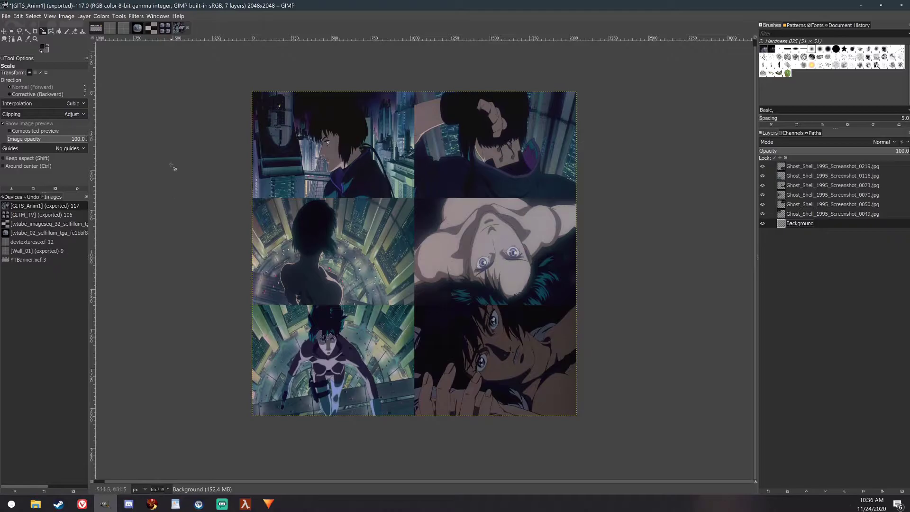
{"action": "left_click", "coordinate": [6, 16]}
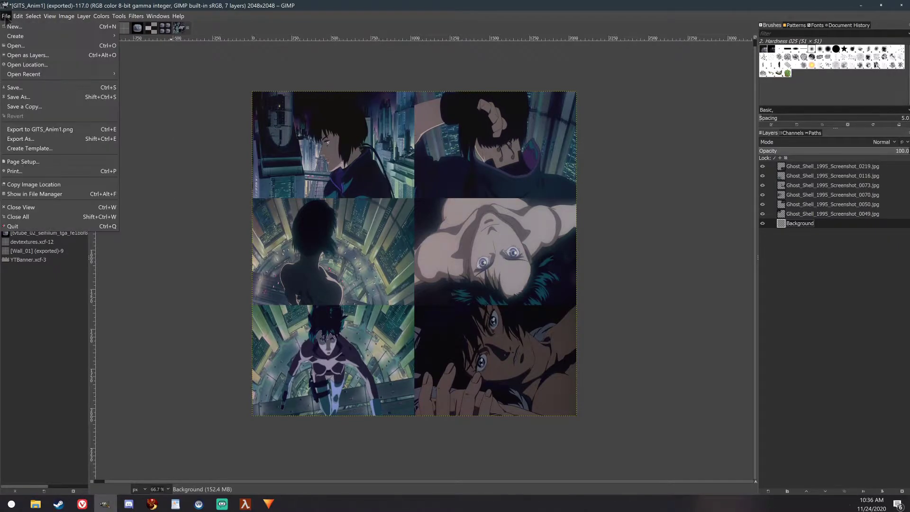
{"action": "left_click", "coordinate": [16, 26]}
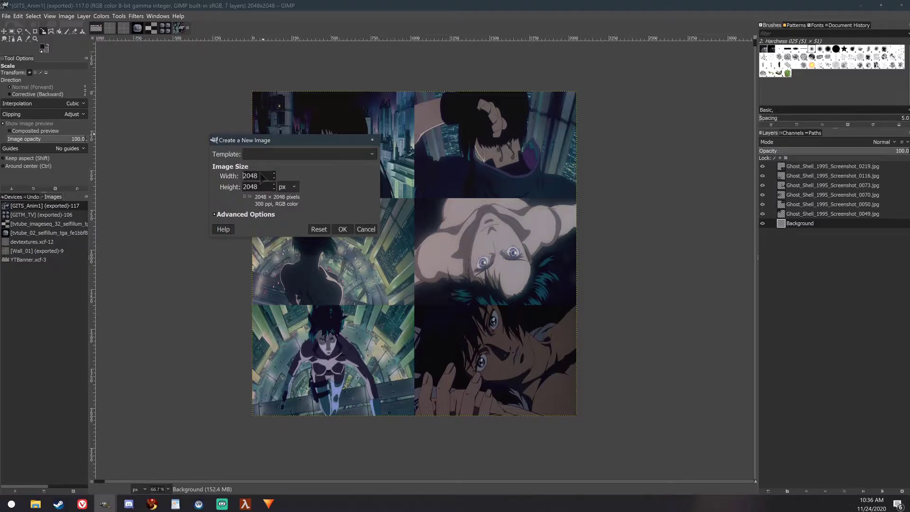
{"action": "double_click", "coordinate": [259, 176]}
{"action": "left_click", "coordinate": [261, 177]}
{"action": "left_click", "coordinate": [365, 229]}
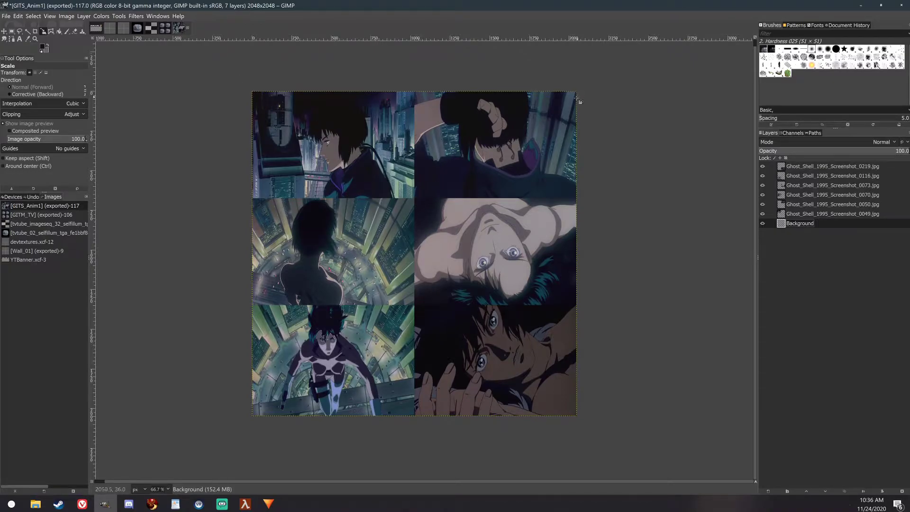
{"action": "right_click", "coordinate": [553, 331]}
{"action": "left_click", "coordinate": [642, 287]}
{"action": "left_click", "coordinate": [861, 6]}
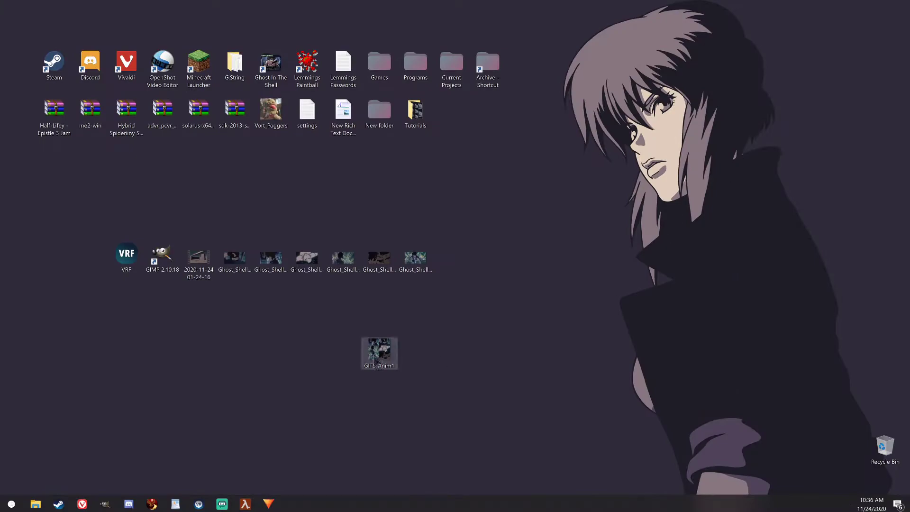
Step: Copy the GITS_Anim1 image file from the desktop
{"action": "right_click", "coordinate": [377, 351]}
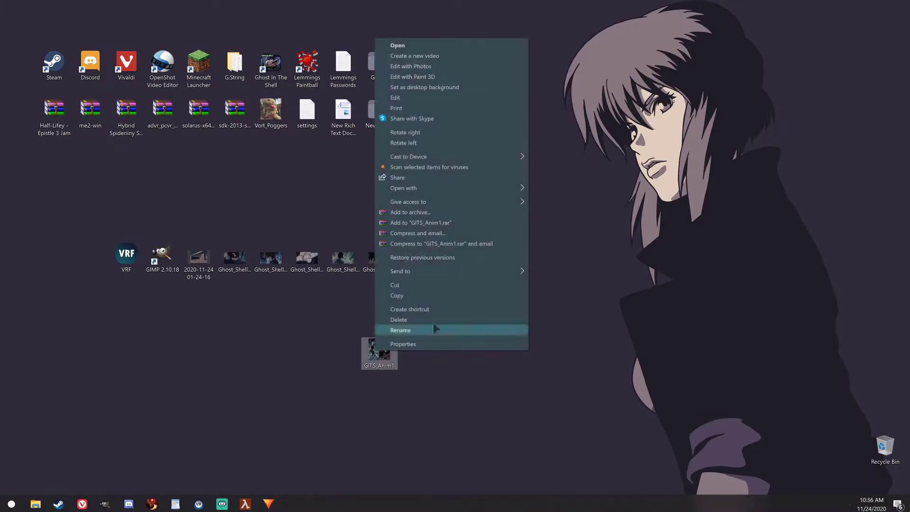
{"action": "left_click", "coordinate": [458, 296]}
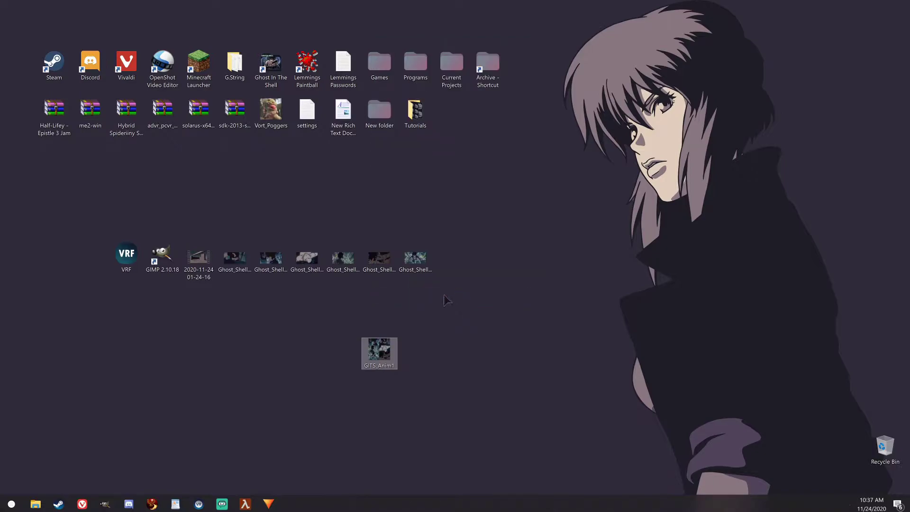
{"action": "left_click", "coordinate": [376, 301]}
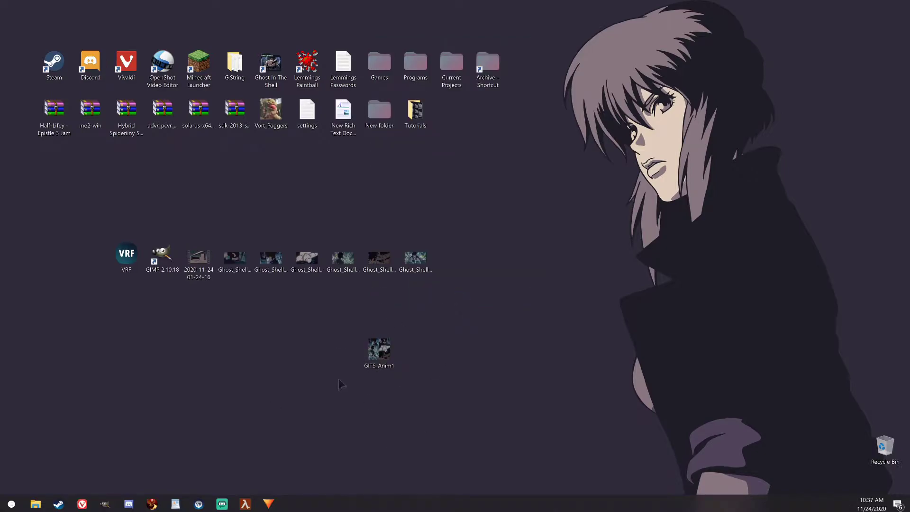
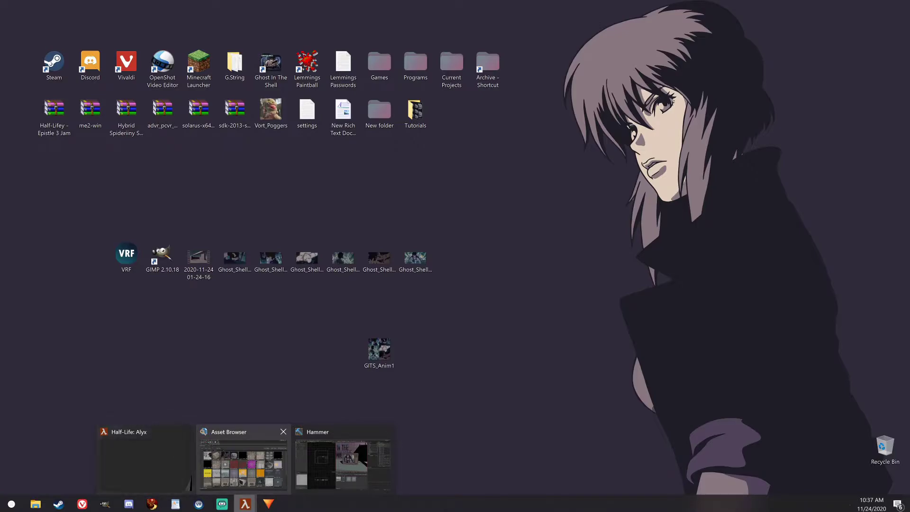
Step: Switch to the Half-Life: Alyx Asset Browser, open the Material Editor and create a new material
{"action": "left_click", "coordinate": [268, 466]}
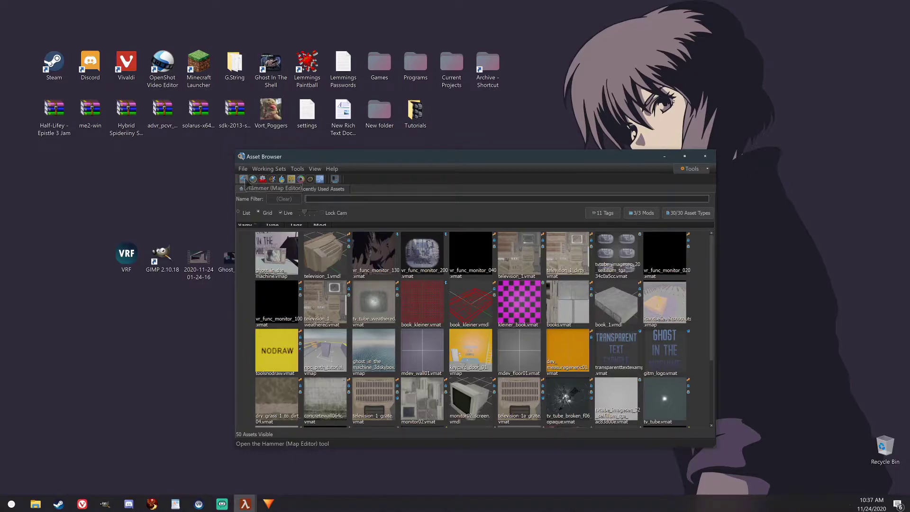
{"action": "left_click", "coordinate": [253, 180]}
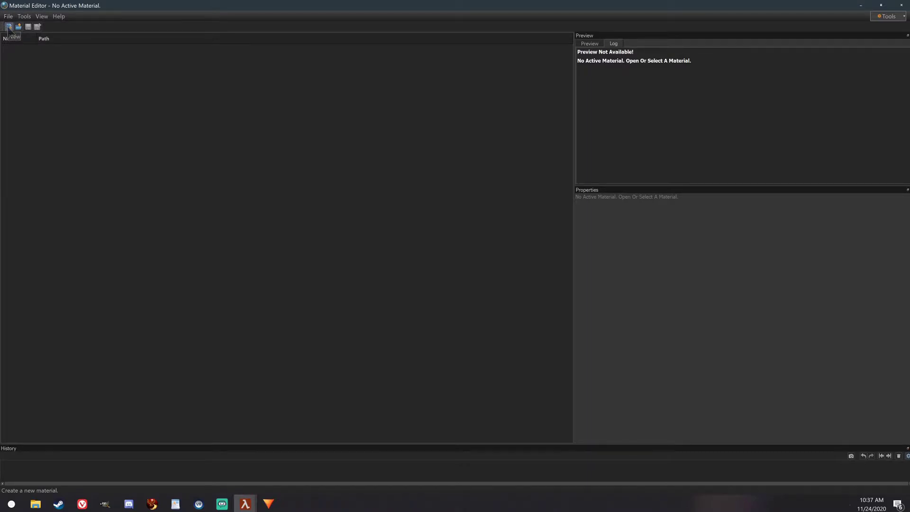
{"action": "left_click", "coordinate": [8, 27]}
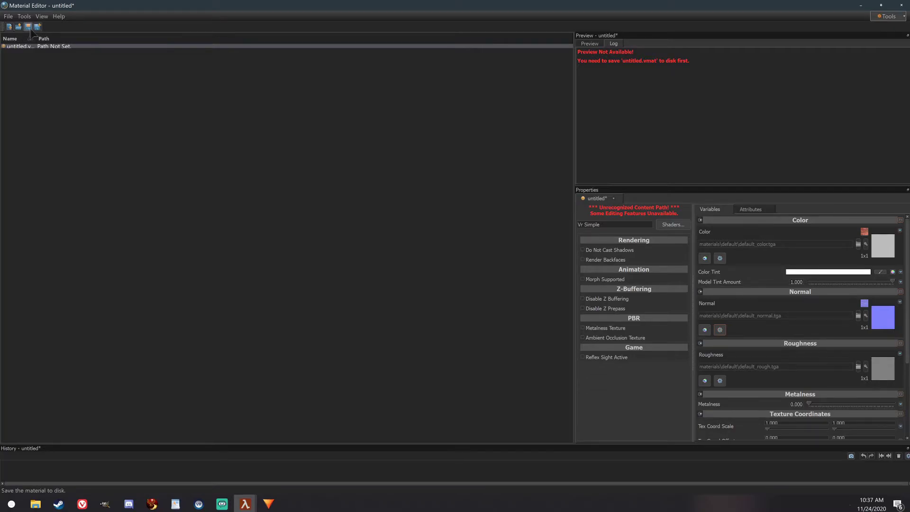
Step: Save the new material over vr_func_monitor_130.vmat in the addon's models/breakable_props/materials folder
{"action": "left_click", "coordinate": [28, 27]}
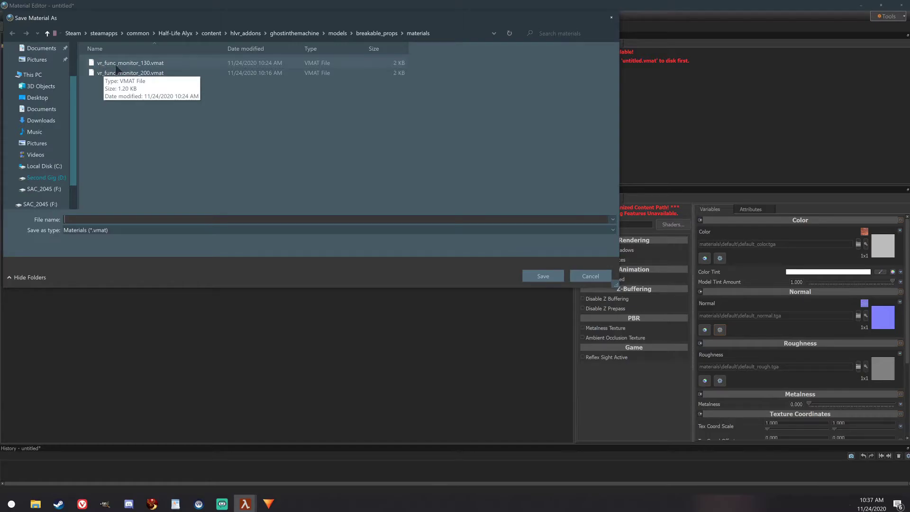
{"action": "left_click", "coordinate": [137, 64]}
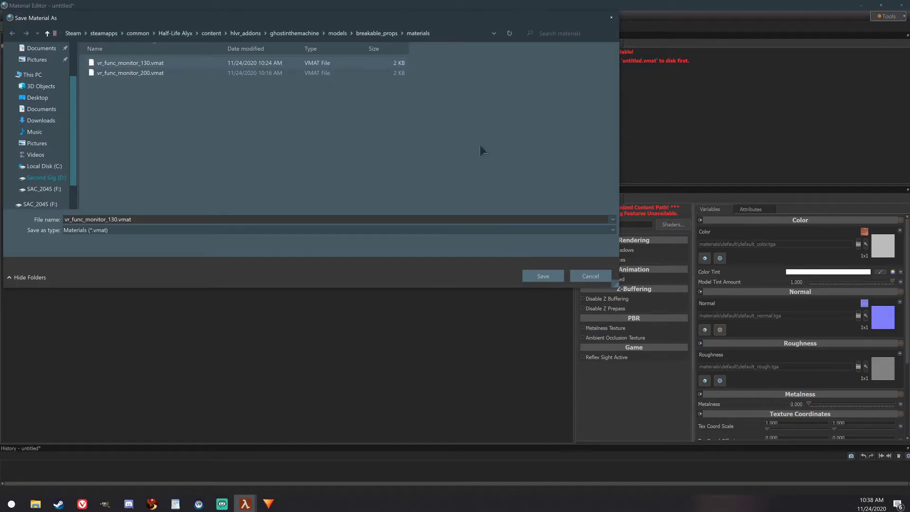
{"action": "left_click", "coordinate": [543, 275]}
{"action": "left_click", "coordinate": [485, 255]}
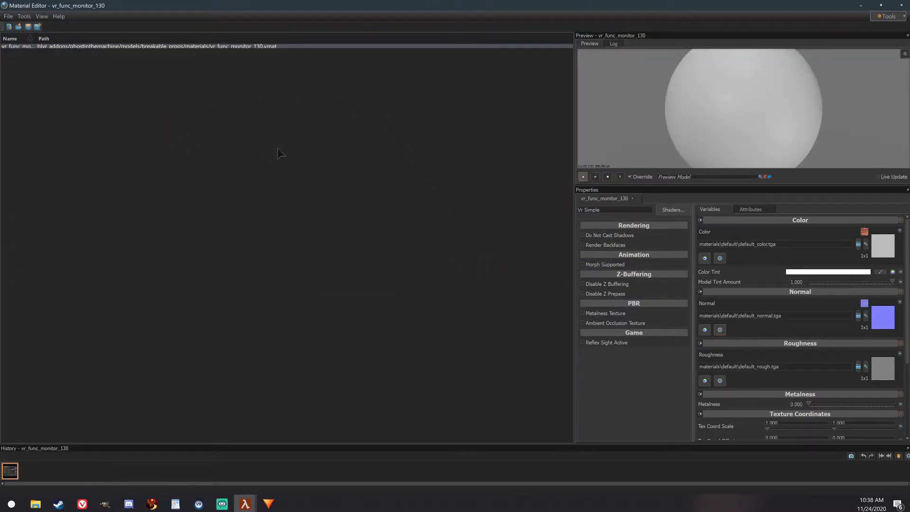
Step: Change the material's shader to Vr Complex and enable Texture Animation
{"action": "left_click", "coordinate": [679, 215]}
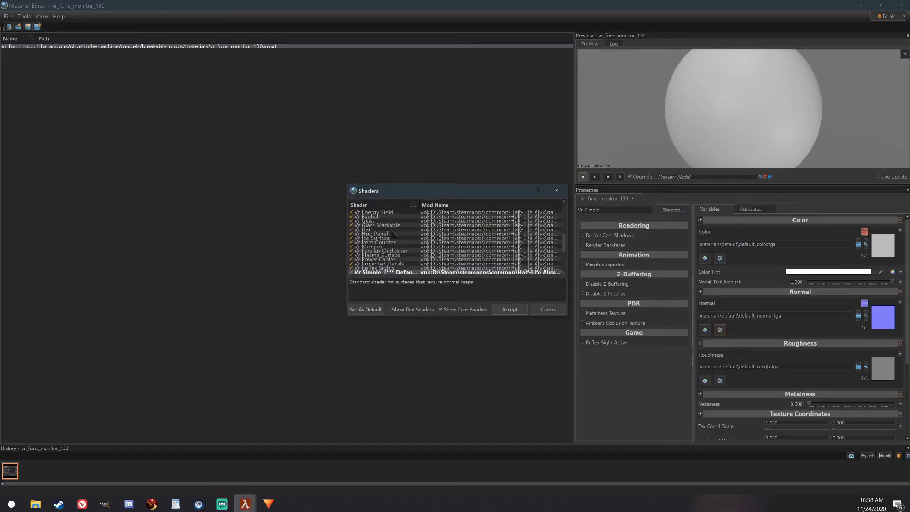
{"action": "scroll", "coordinate": [393, 250], "scroll_direction": "up", "scroll_amount": 3}
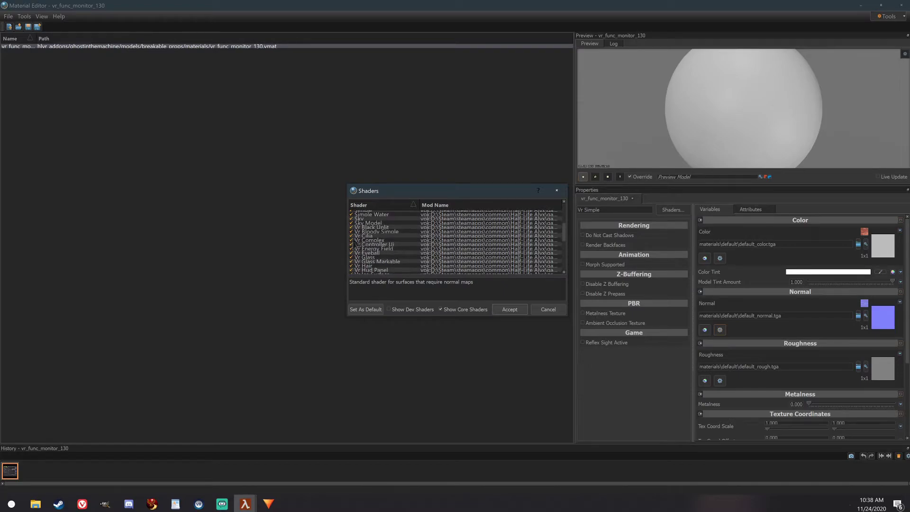
{"action": "left_click", "coordinate": [407, 239]}
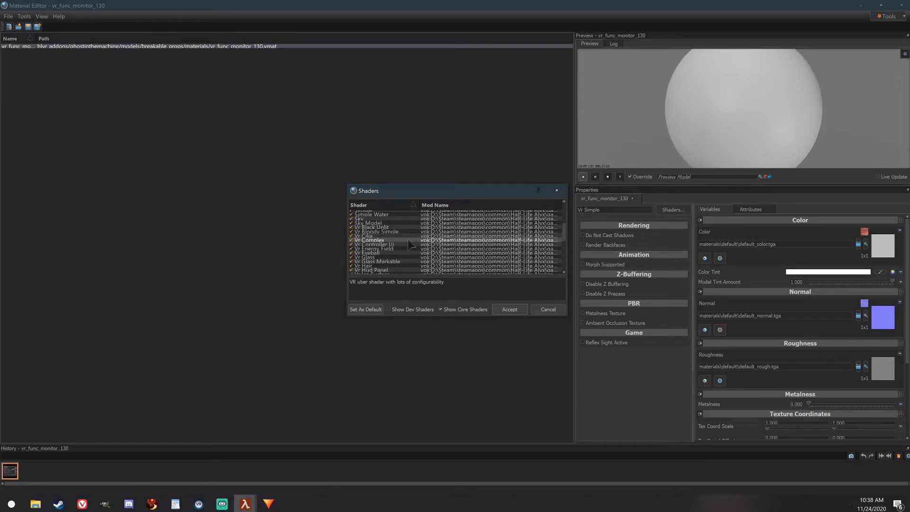
{"action": "left_click", "coordinate": [513, 311]}
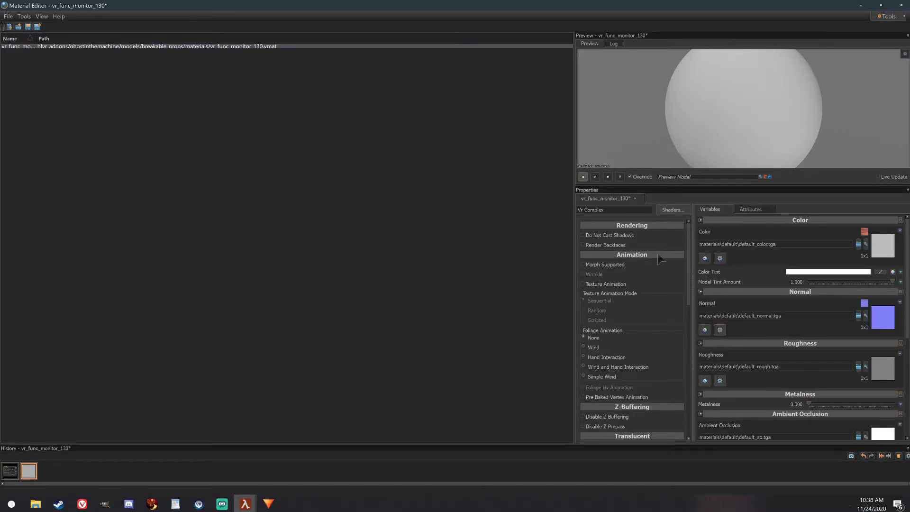
{"action": "left_click", "coordinate": [583, 284]}
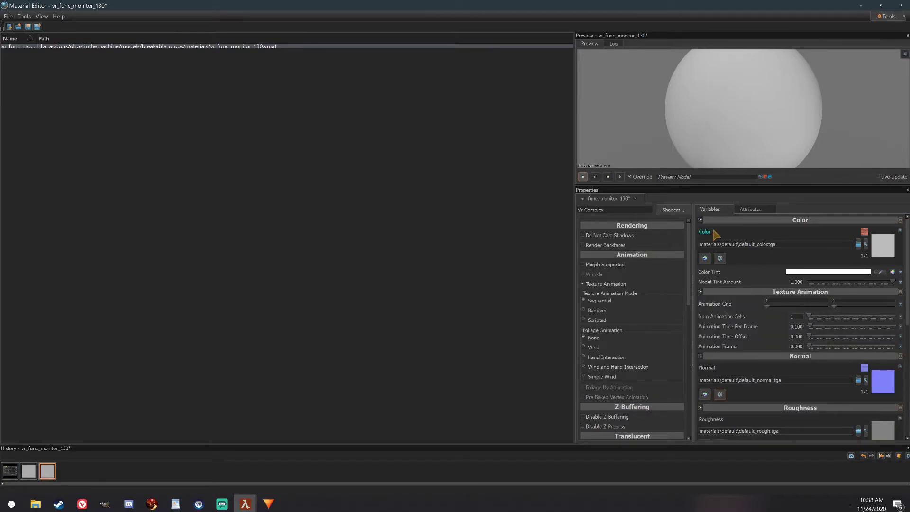
Step: While choosing the Color texture, paste GITS_Anim1 into the addon's textures folder, replacing the existing file
{"action": "left_click", "coordinate": [866, 244]}
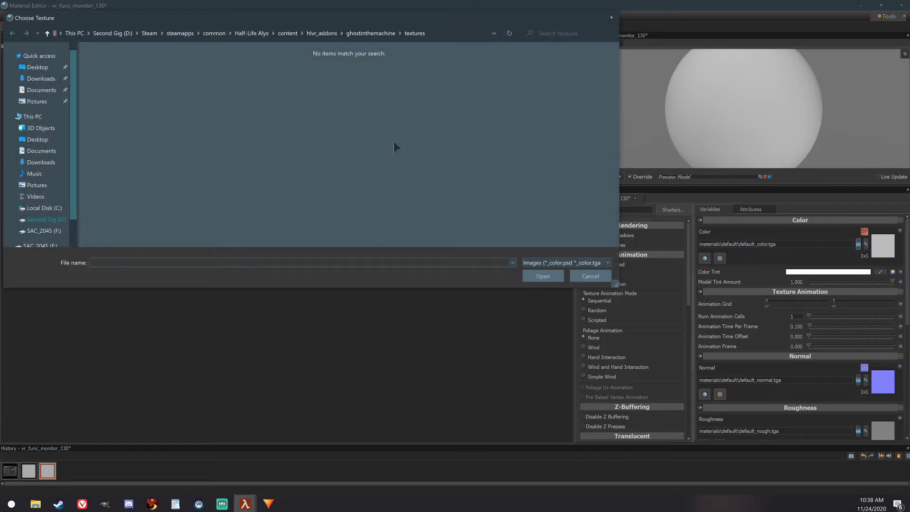
{"action": "right_click", "coordinate": [394, 142]}
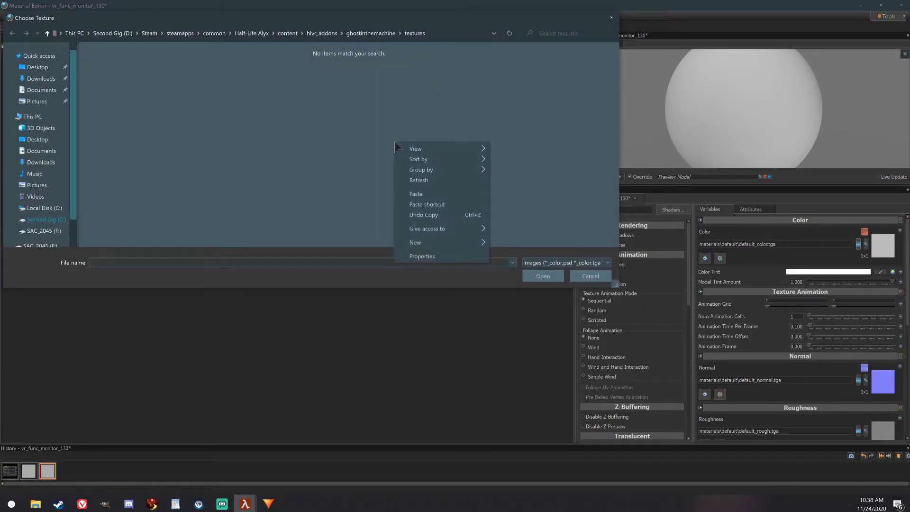
{"action": "left_click", "coordinate": [416, 194]}
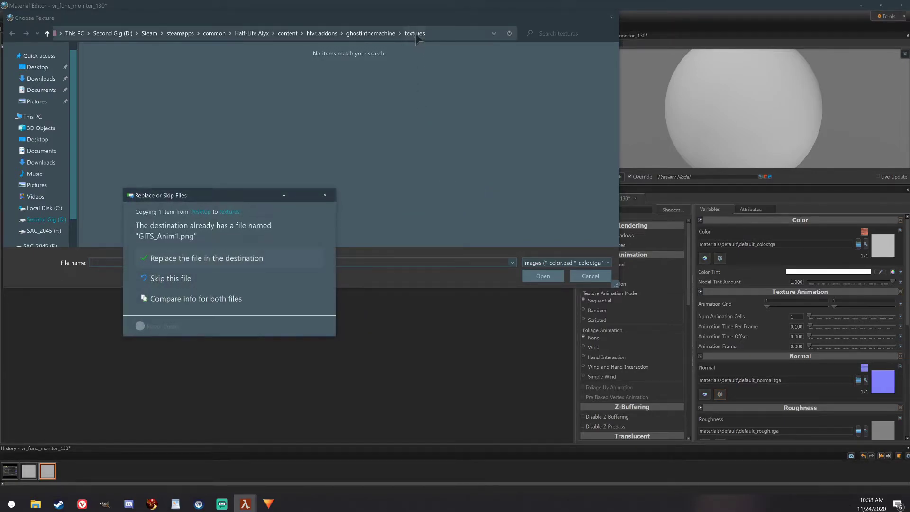
{"action": "left_click", "coordinate": [235, 258]}
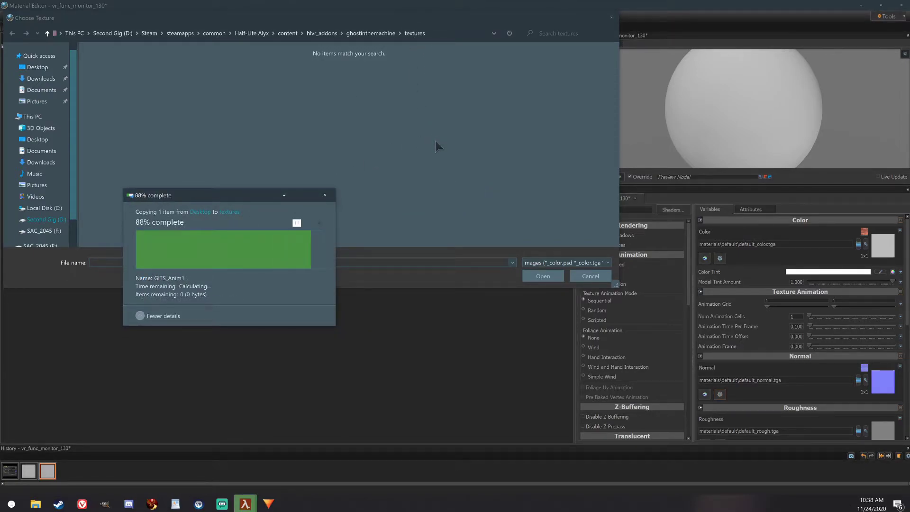
Step: Show all image types and assign GITS_Anim1 as the material's Color texture
{"action": "left_click", "coordinate": [564, 262]}
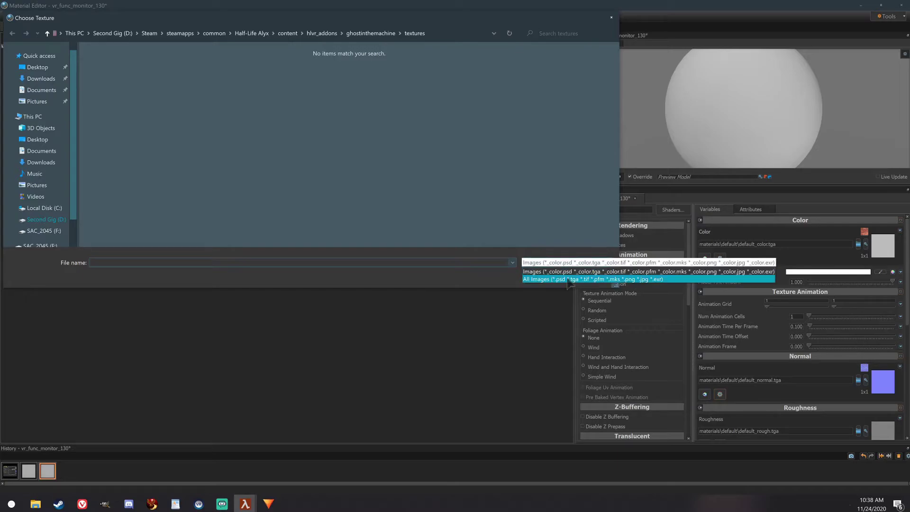
{"action": "left_click", "coordinate": [560, 280]}
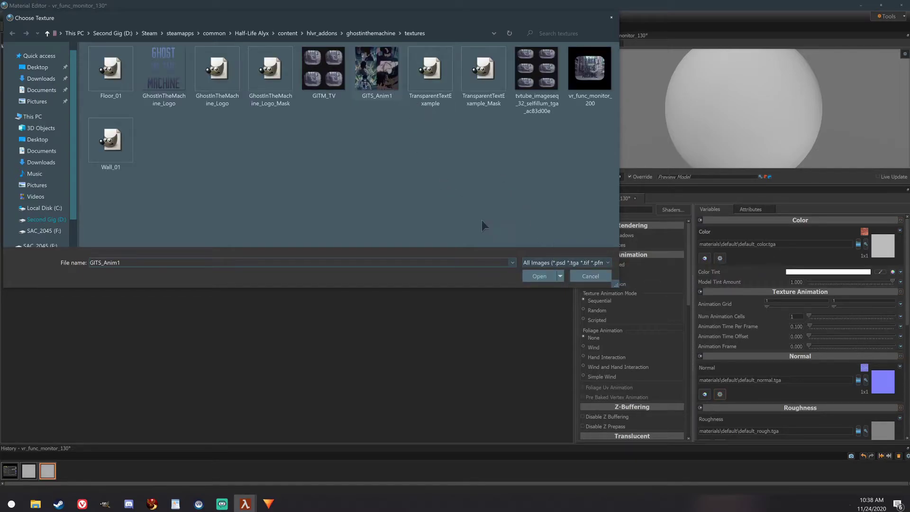
{"action": "left_click", "coordinate": [541, 276]}
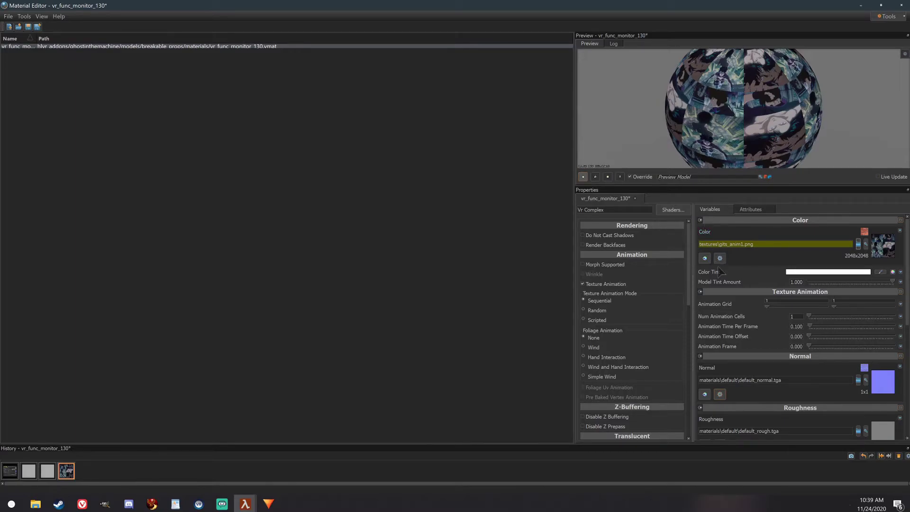
Step: Configure the texture animation with a 2 by 3 grid, 6 animation cells and a time per frame of 5
{"action": "left_click", "coordinate": [773, 302]}
{"action": "left_click_drag", "start_coordinate": [844, 304], "coordinate": [835, 305]}
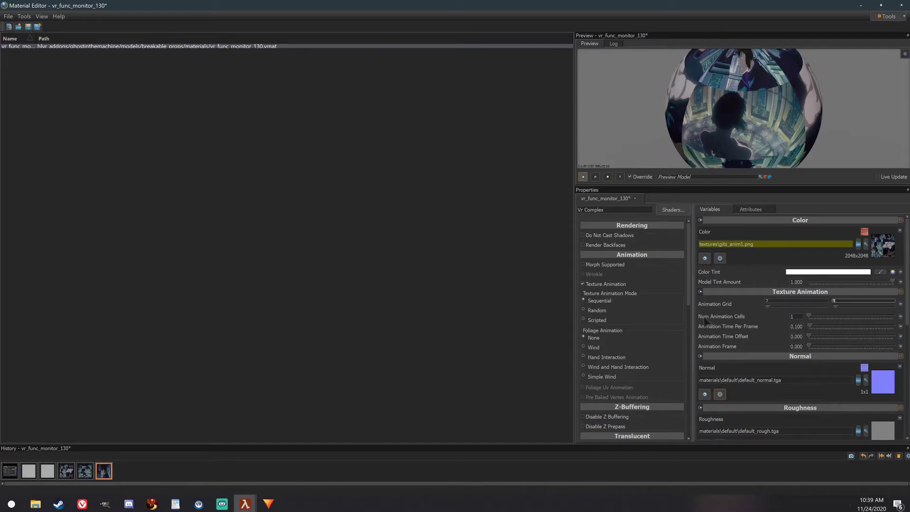
{"action": "left_click", "coordinate": [796, 316]}
{"action": "key", "text": "Return"}
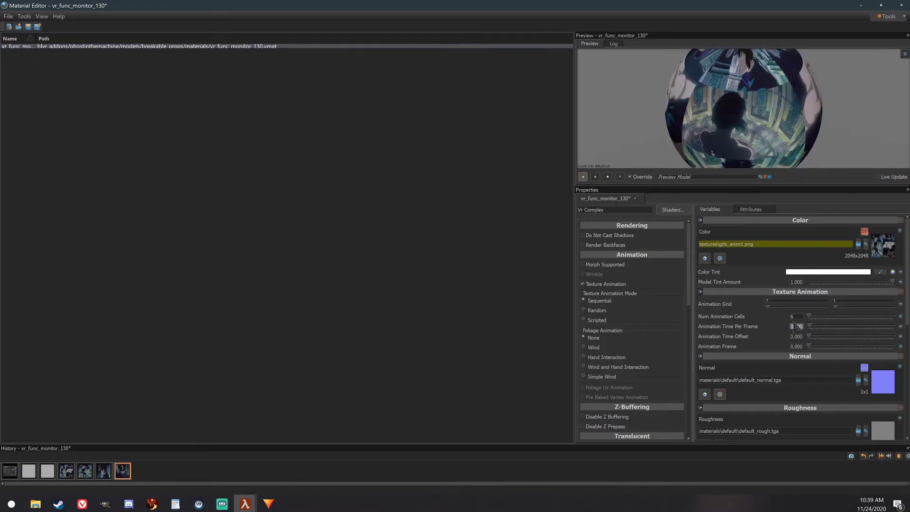
{"action": "type", "text": "5."}
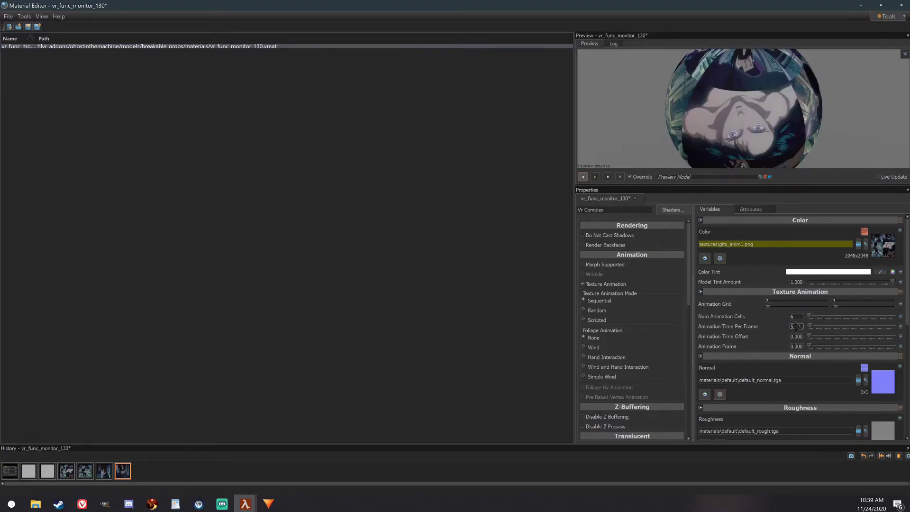
{"action": "key", "text": "Return"}
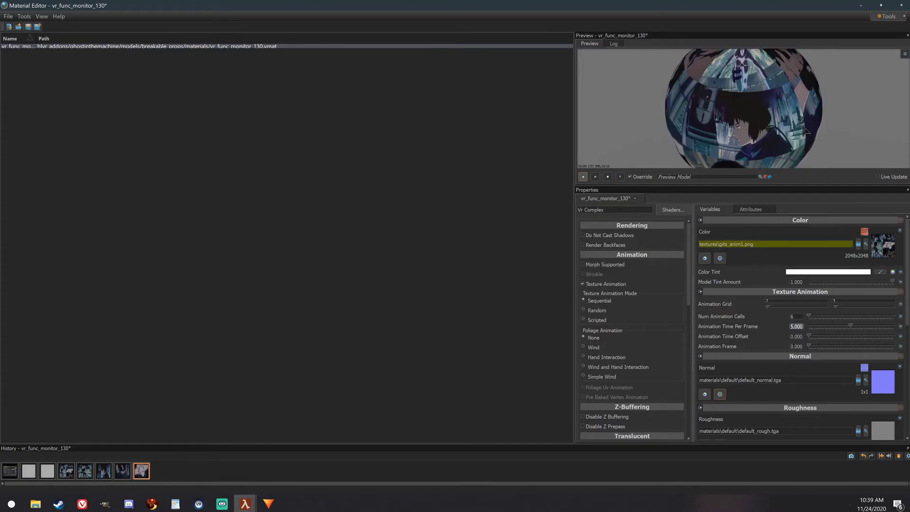
{"action": "left_click", "coordinate": [762, 330]}
Step: Save the vr_func_monitor_130 material and close the Material Editor
{"action": "left_click", "coordinate": [28, 27]}
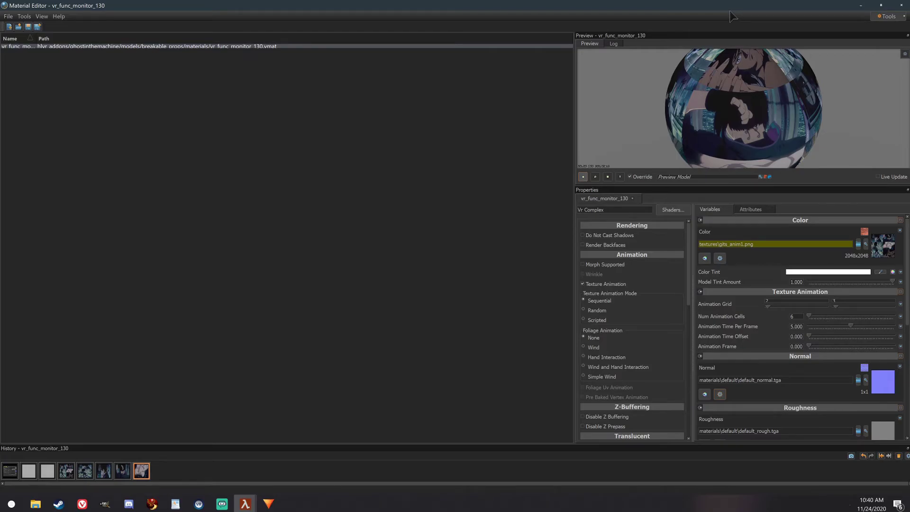
{"action": "left_click", "coordinate": [902, 5]}
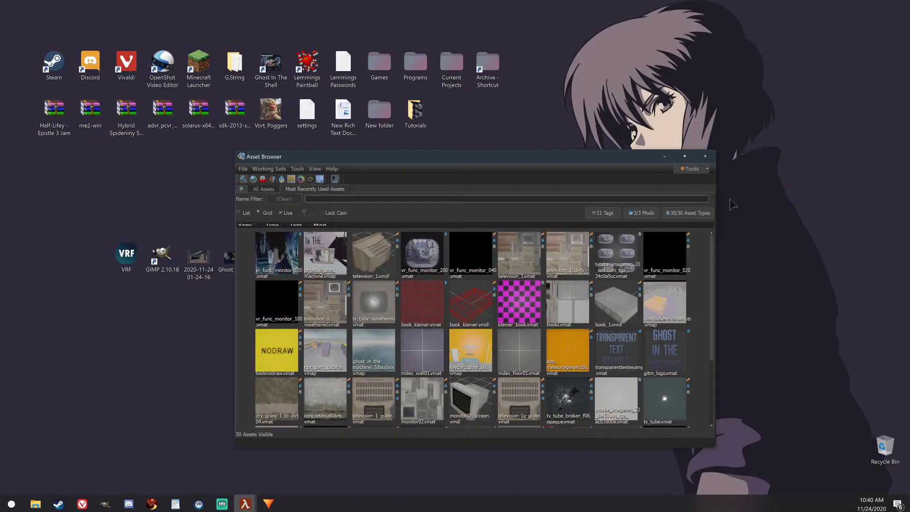
Step: Switch to the ghost_in_the_machine map in Hammer, dismiss the Build Map dialog and maximize the editor window
{"action": "left_click", "coordinate": [243, 180]}
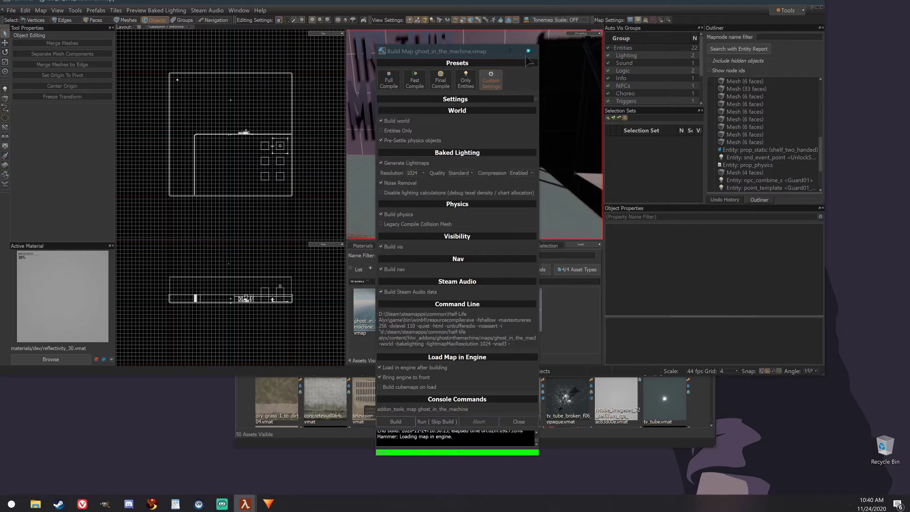
{"action": "left_click", "coordinate": [528, 51]}
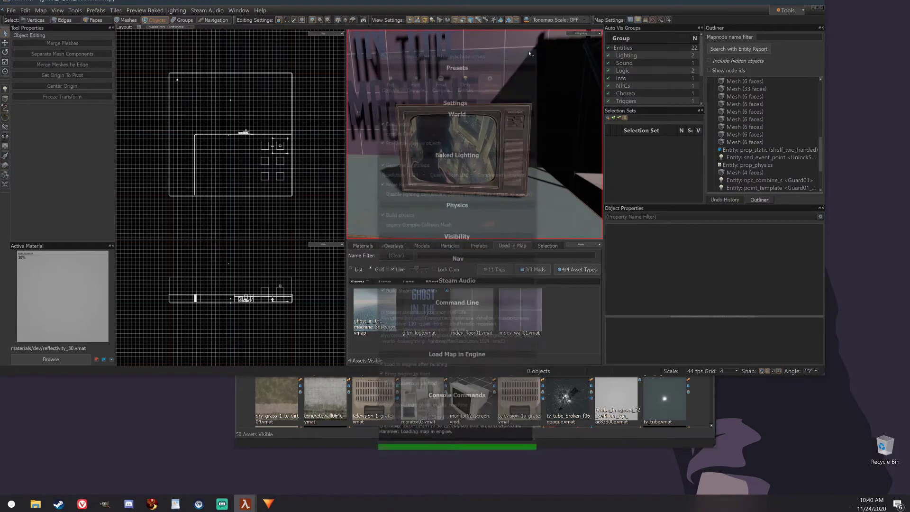
{"action": "double_click", "coordinate": [549, 4]}
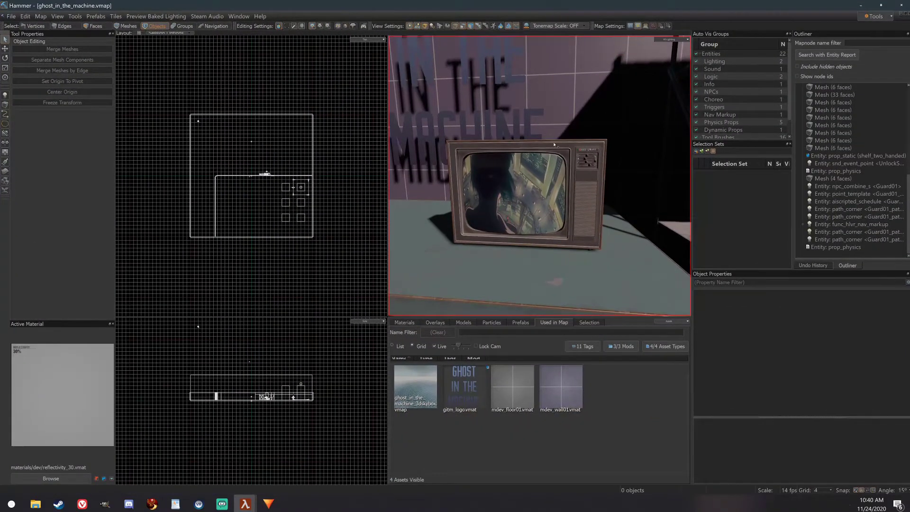
Step: Examine the television prop on the desk and its object properties, then clear the selection
{"action": "scroll", "coordinate": [554, 144], "scroll_direction": "down", "scroll_amount": 10}
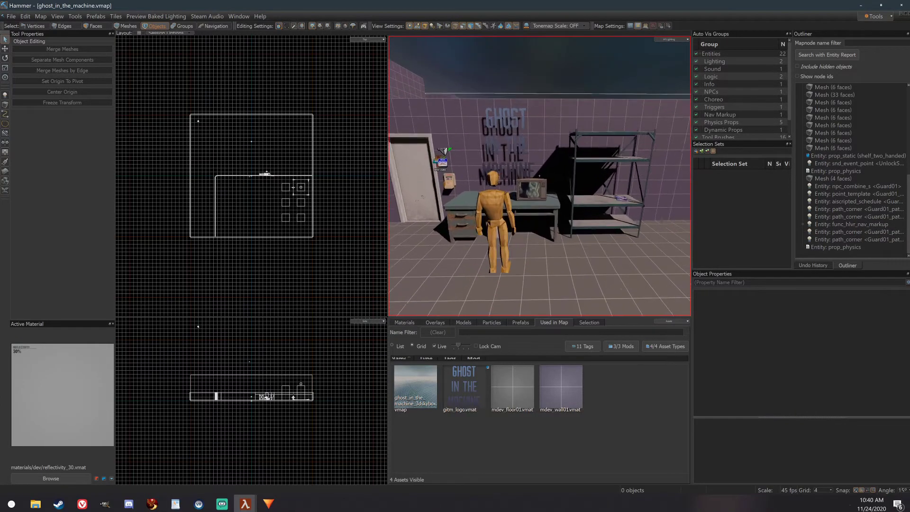
{"action": "scroll", "coordinate": [550, 147], "scroll_direction": "up", "scroll_amount": 10}
{"action": "right_click", "coordinate": [518, 202]}
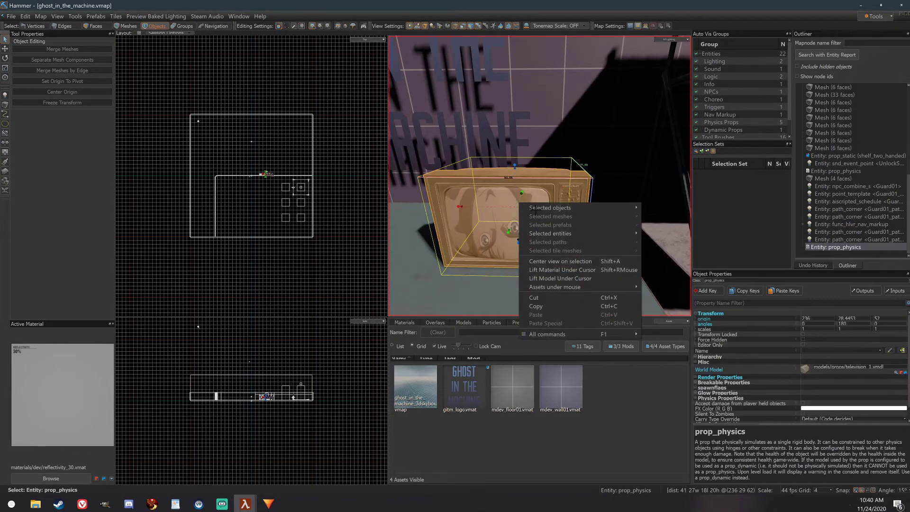
{"action": "left_click", "coordinate": [540, 207]}
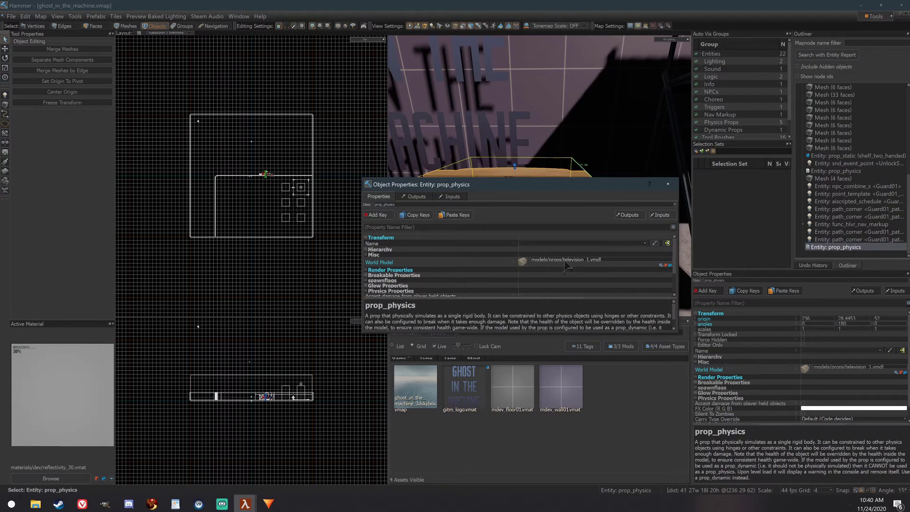
{"action": "left_click", "coordinate": [668, 184]}
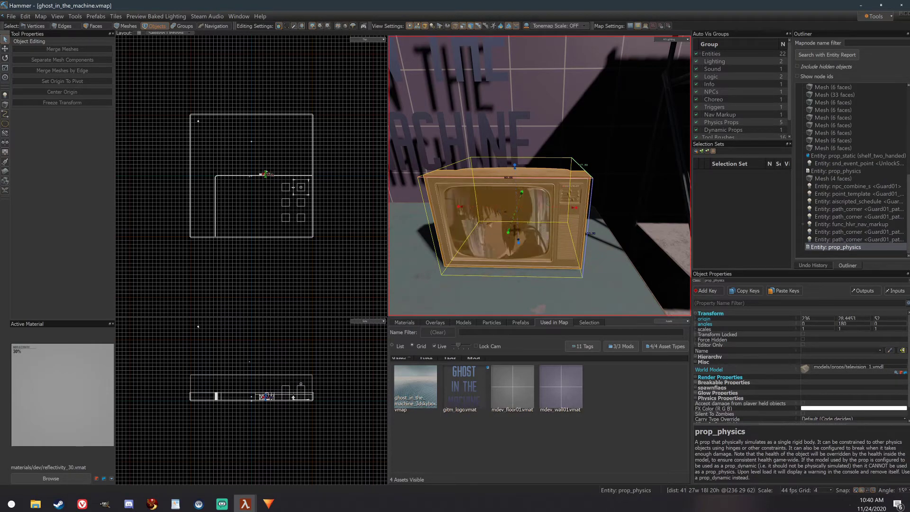
{"action": "scroll", "coordinate": [512, 217], "scroll_direction": "down", "scroll_amount": 5}
{"action": "left_click", "coordinate": [548, 99]}
{"action": "scroll", "coordinate": [526, 199], "scroll_direction": "up", "scroll_amount": 5}
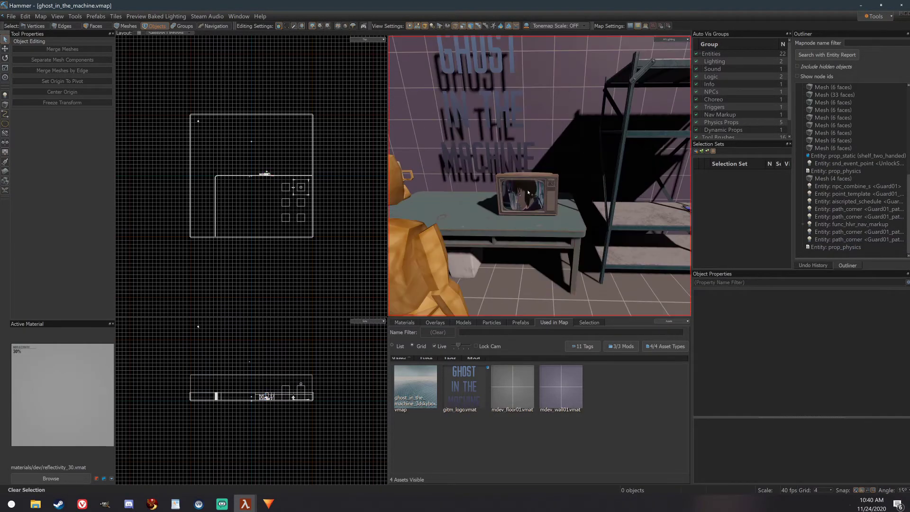
Step: Set the television prop's Skin to func_130 in its render properties and deselect the prop
{"action": "left_click", "coordinate": [523, 204]}
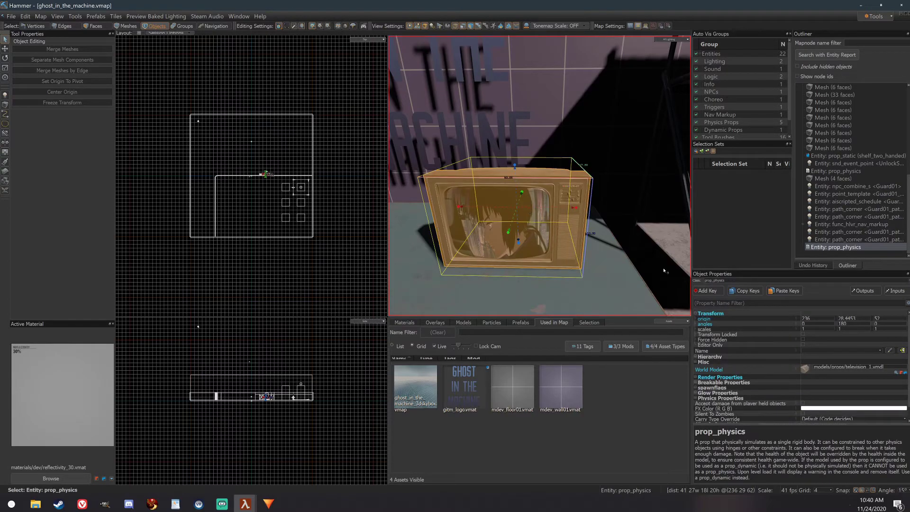
{"action": "scroll", "coordinate": [718, 342], "scroll_direction": "down", "scroll_amount": 1}
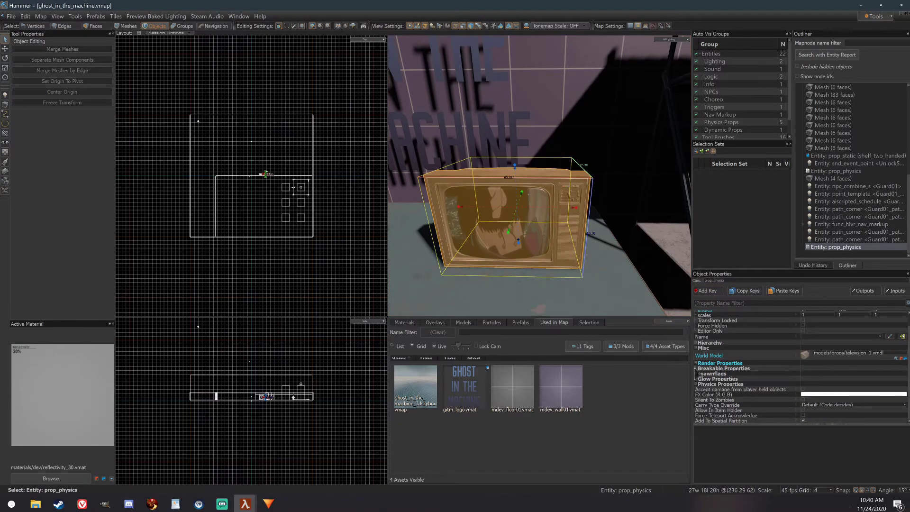
{"action": "left_click", "coordinate": [696, 363]}
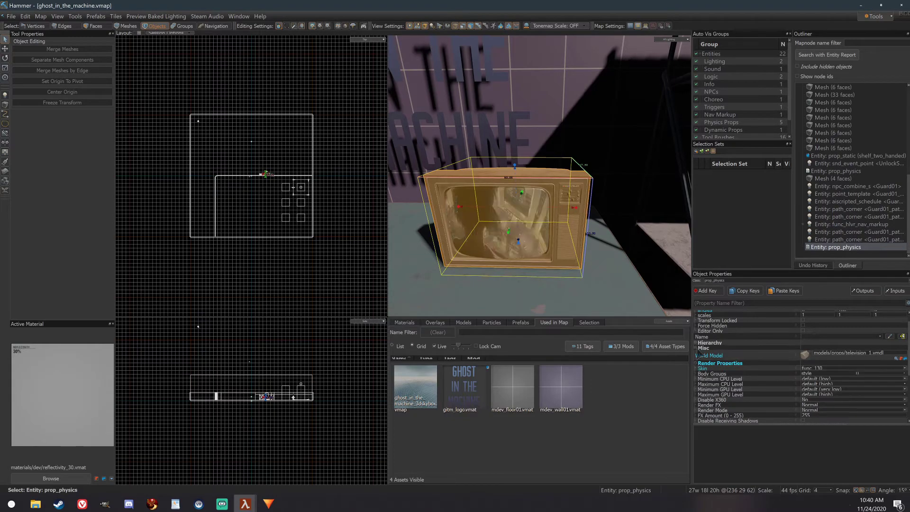
{"action": "left_click", "coordinate": [701, 368]}
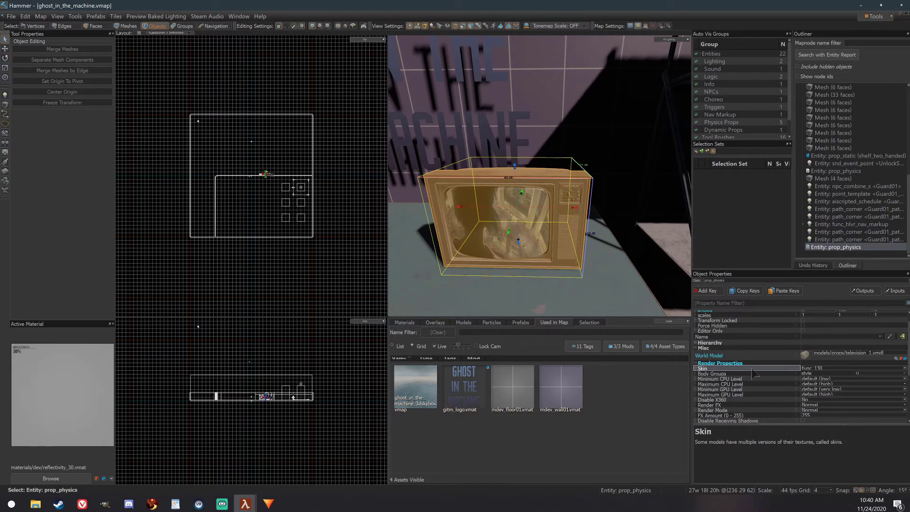
{"action": "left_click", "coordinate": [848, 369]}
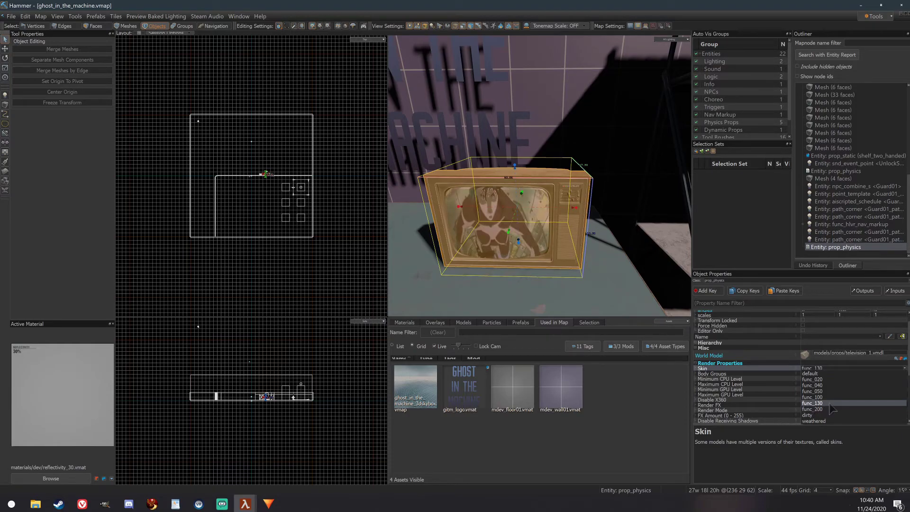
{"action": "left_click", "coordinate": [836, 403]}
{"action": "scroll", "coordinate": [544, 93], "scroll_direction": "down", "scroll_amount": 10}
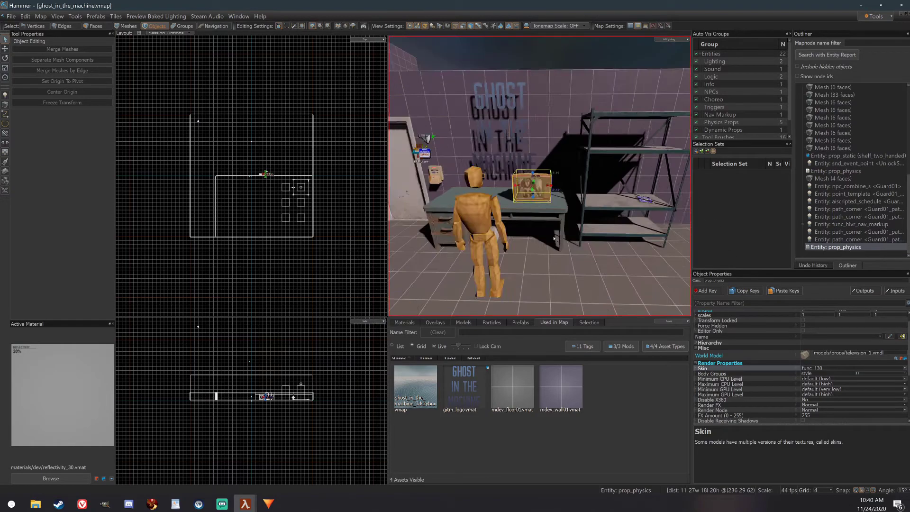
{"action": "left_click", "coordinate": [544, 92]}
{"action": "scroll", "coordinate": [543, 176], "scroll_direction": "up", "scroll_amount": 10}
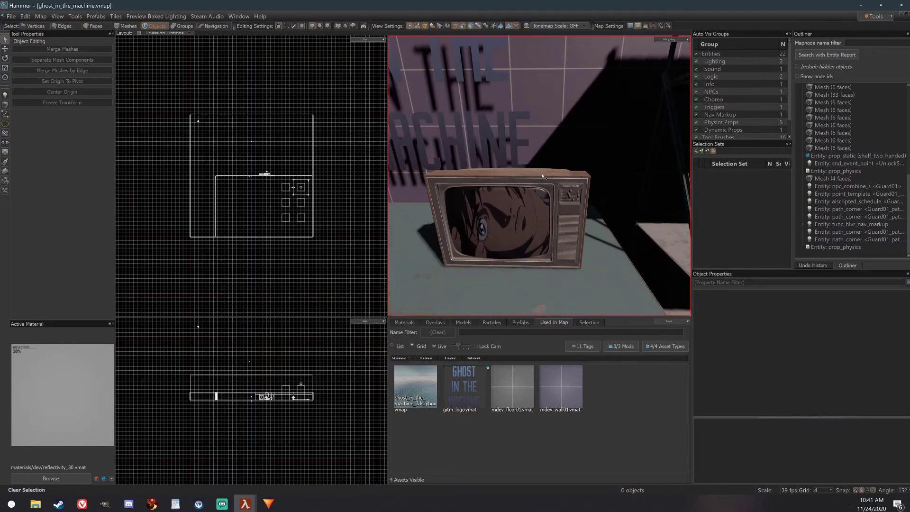
Step: Run the ghost_in_the_machine map in the engine from the Build Map dialog, skipping the build
{"action": "left_click", "coordinate": [11, 16]}
{"action": "left_click", "coordinate": [47, 152]}
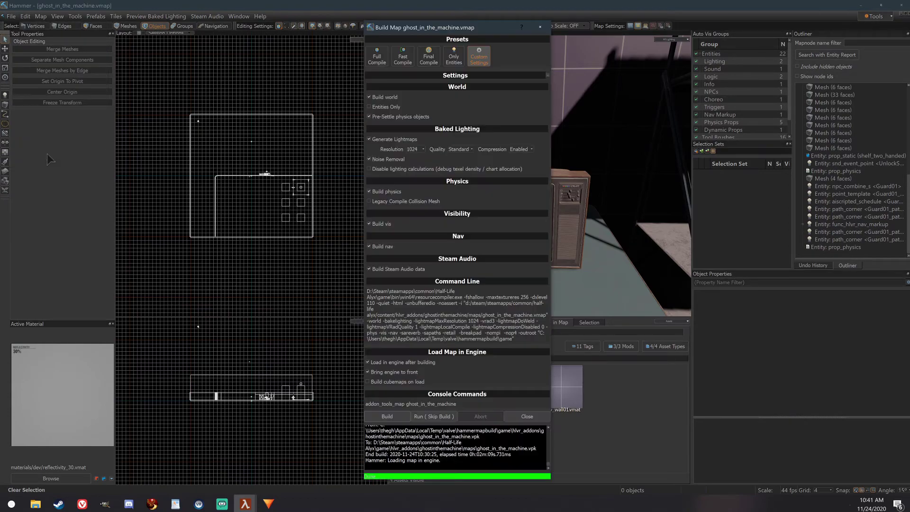
{"action": "left_click", "coordinate": [439, 419]}
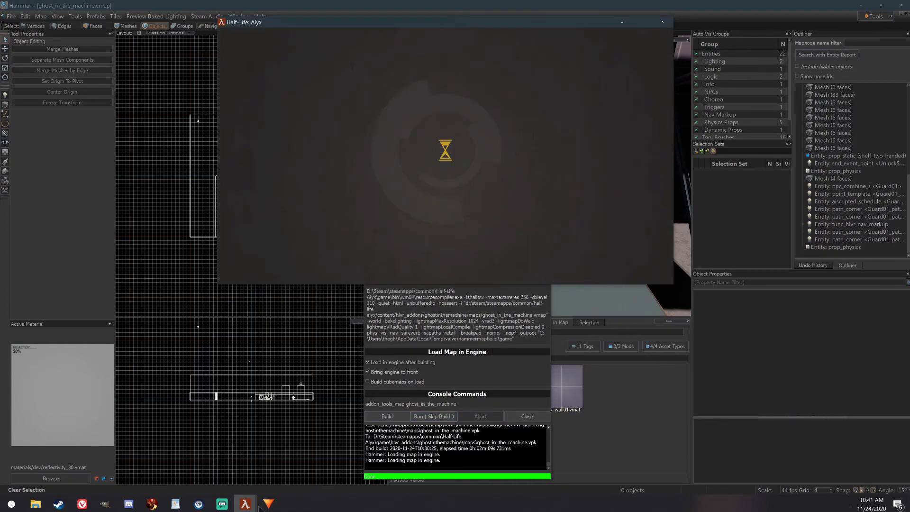
{"action": "left_click", "coordinate": [226, 504]}
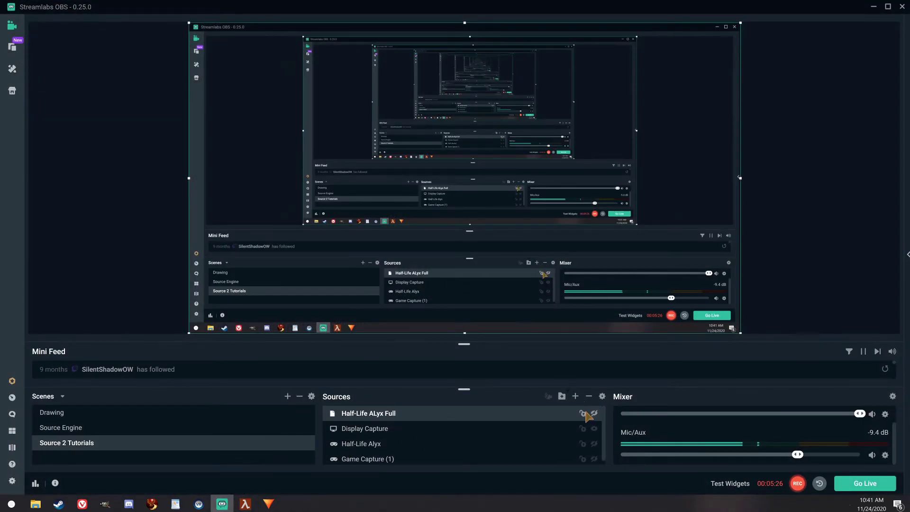